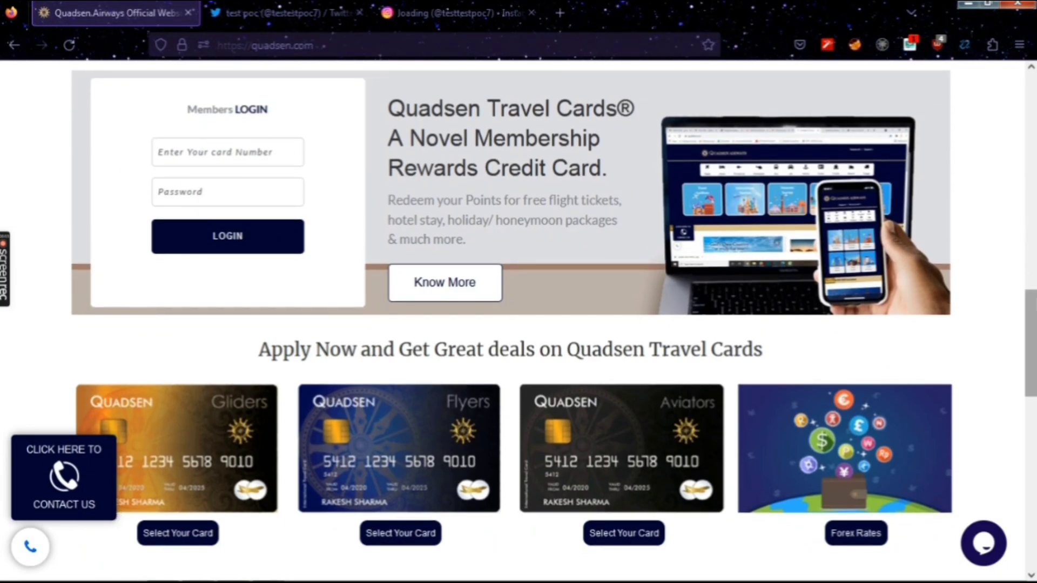
- Follow the Facebook link in the Quadsen homepage footer, look over the page it leads to, and return to the site
{"action": "scroll", "coordinate": [510, 324], "scroll_direction": "down", "scroll_amount": 8}
{"action": "scroll", "coordinate": [643, 445], "scroll_direction": "down", "scroll_amount": 3}
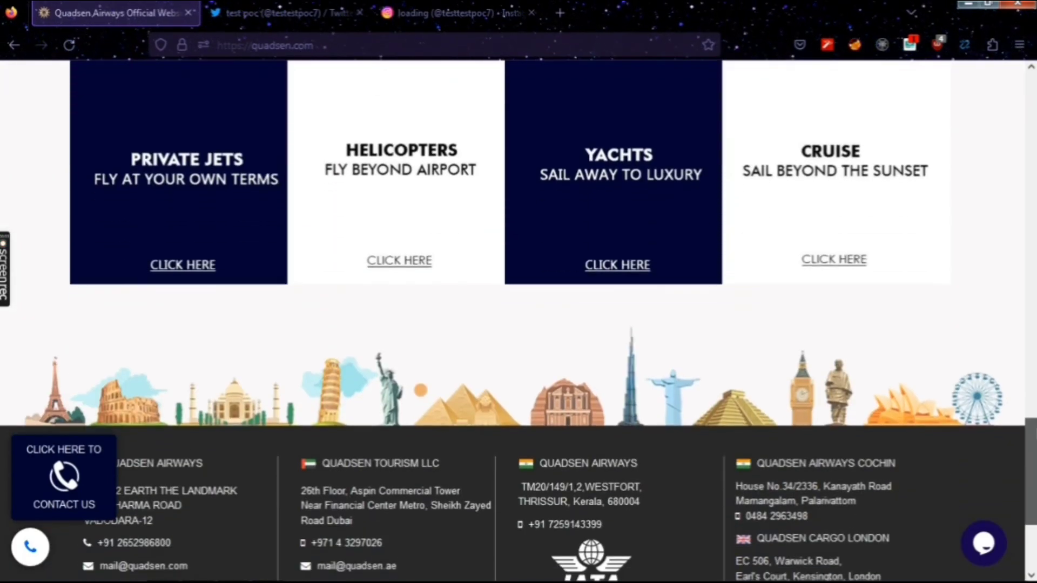
{"action": "scroll", "coordinate": [642, 445], "scroll_direction": "down", "scroll_amount": 4}
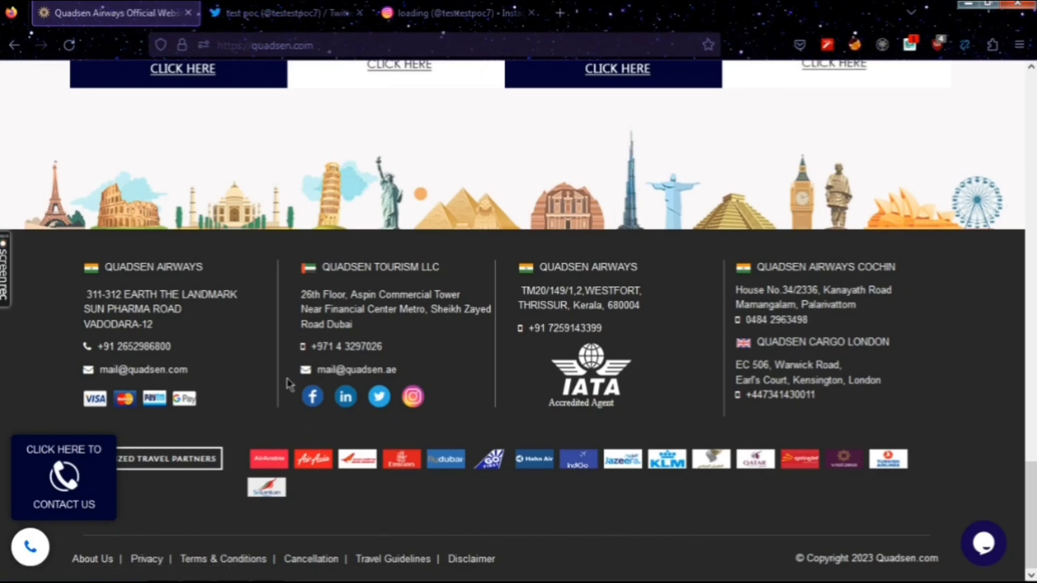
{"action": "left_click", "coordinate": [313, 398]}
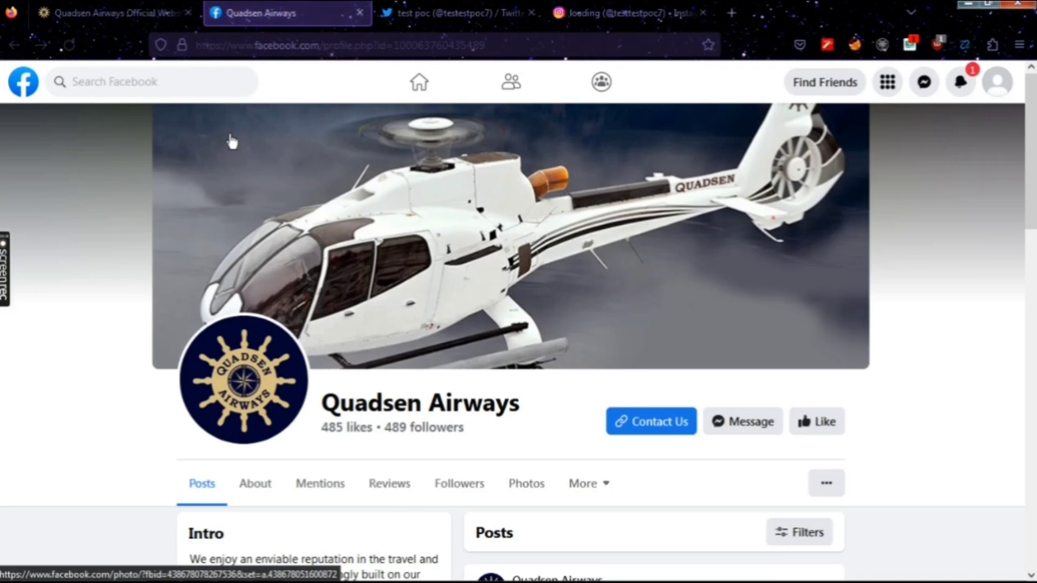
{"action": "scroll", "coordinate": [588, 335], "scroll_direction": "down", "scroll_amount": 3}
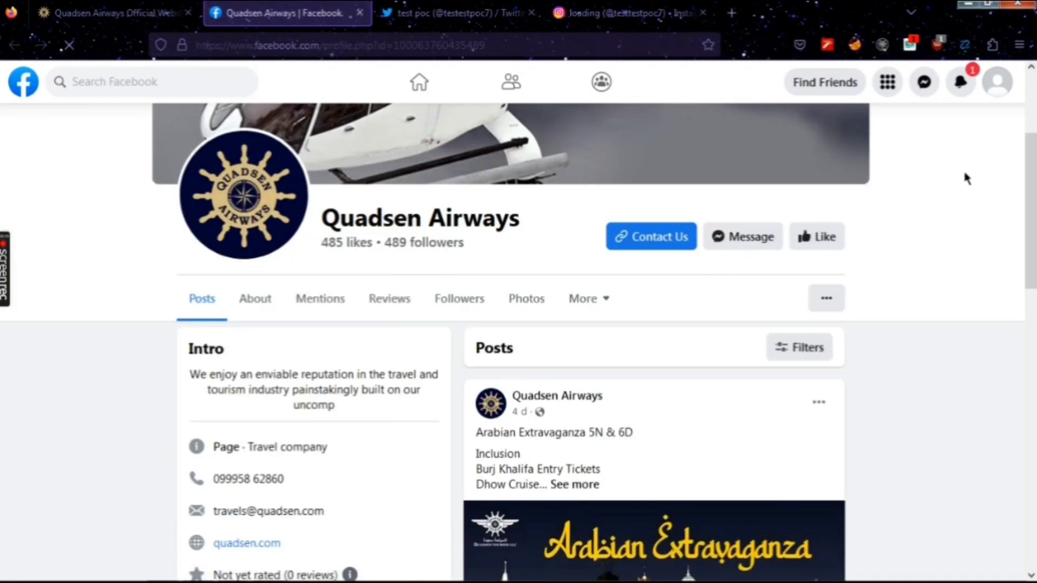
{"action": "scroll", "coordinate": [1029, 189], "scroll_direction": "down", "scroll_amount": 3}
{"action": "scroll", "coordinate": [1029, 189], "scroll_direction": "up", "scroll_amount": 5}
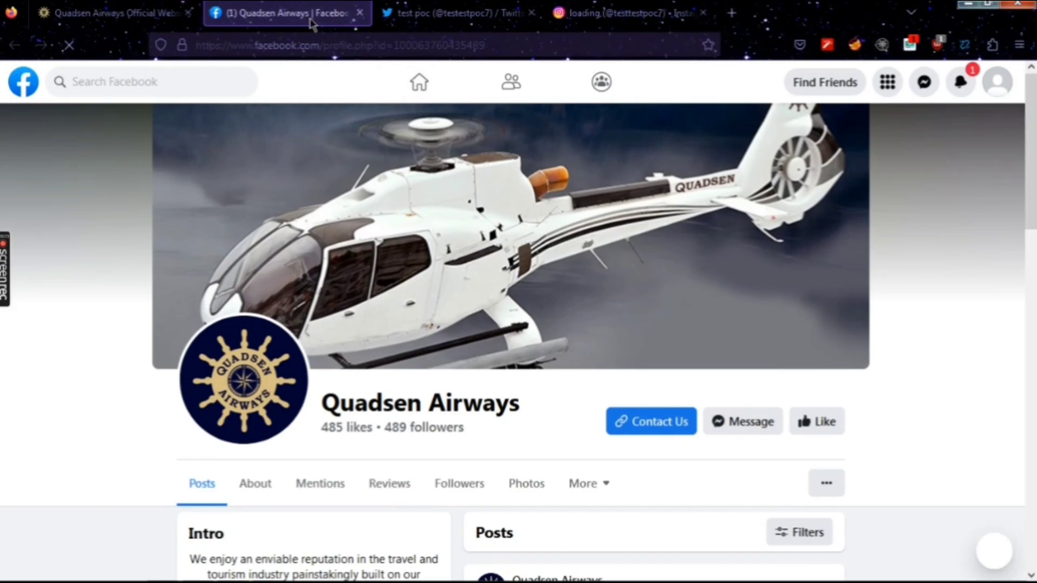
{"action": "left_click", "coordinate": [145, 17]}
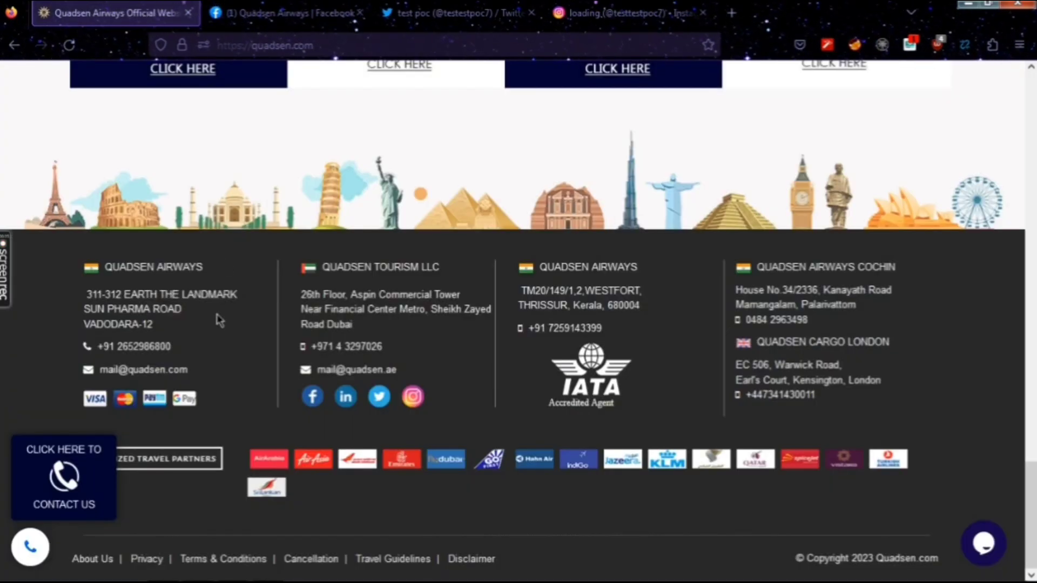
- Check where the footer's LinkedIn link leads and return to the Quadsen homepage
{"action": "left_click", "coordinate": [344, 397]}
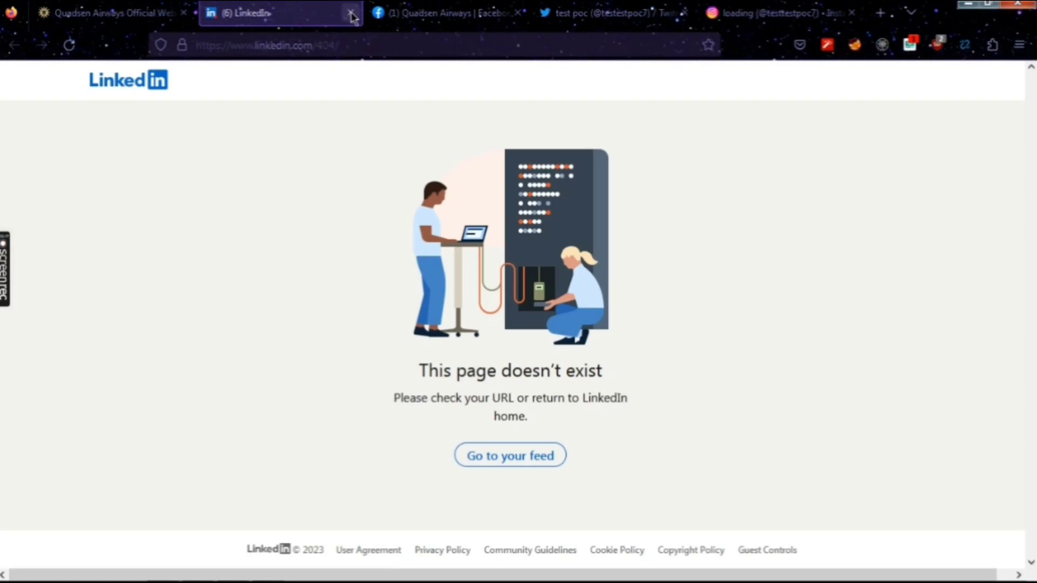
{"action": "left_click", "coordinate": [168, 17]}
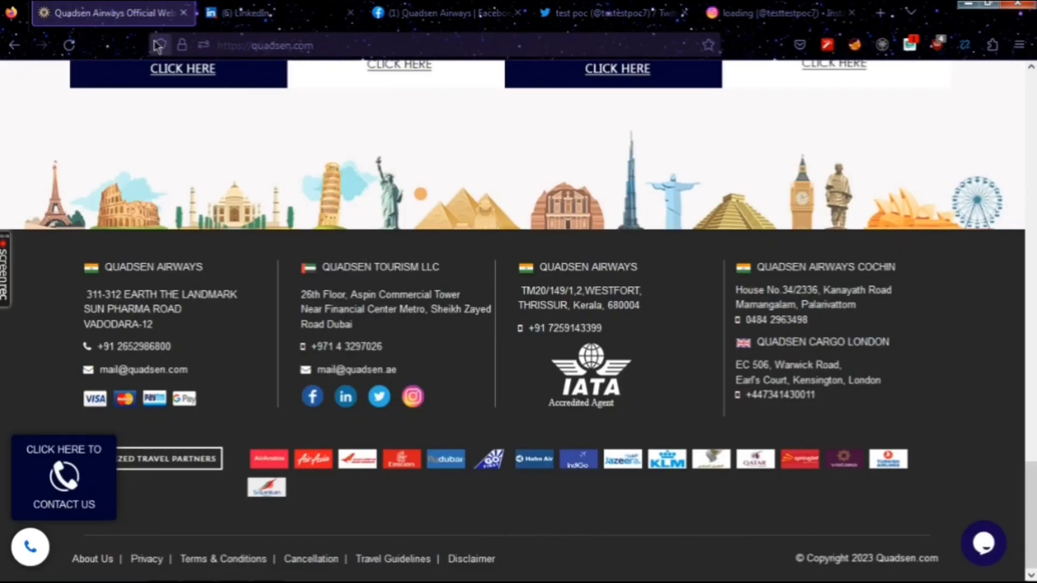
{"action": "left_click", "coordinate": [296, 16]}
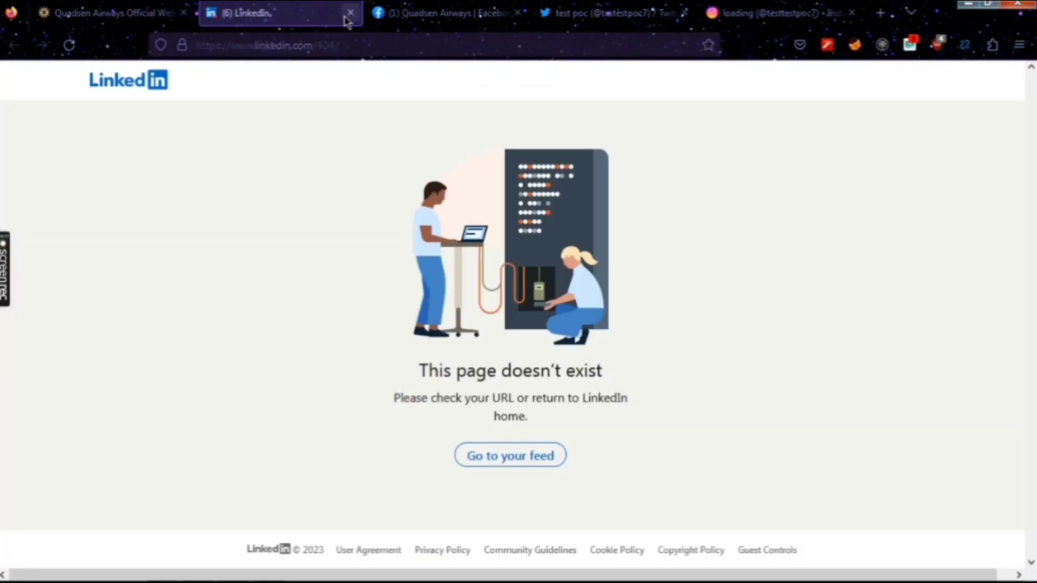
{"action": "left_click", "coordinate": [174, 22]}
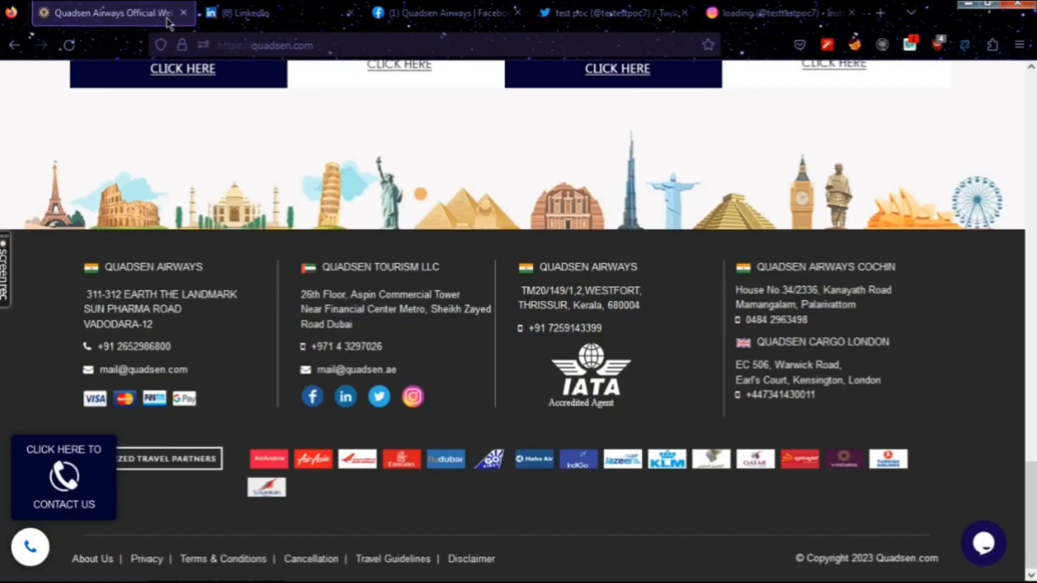
- Check the pages that the footer's Twitter and Instagram links lead to, returning to the Quadsen homepage after each
{"action": "left_click", "coordinate": [378, 400]}
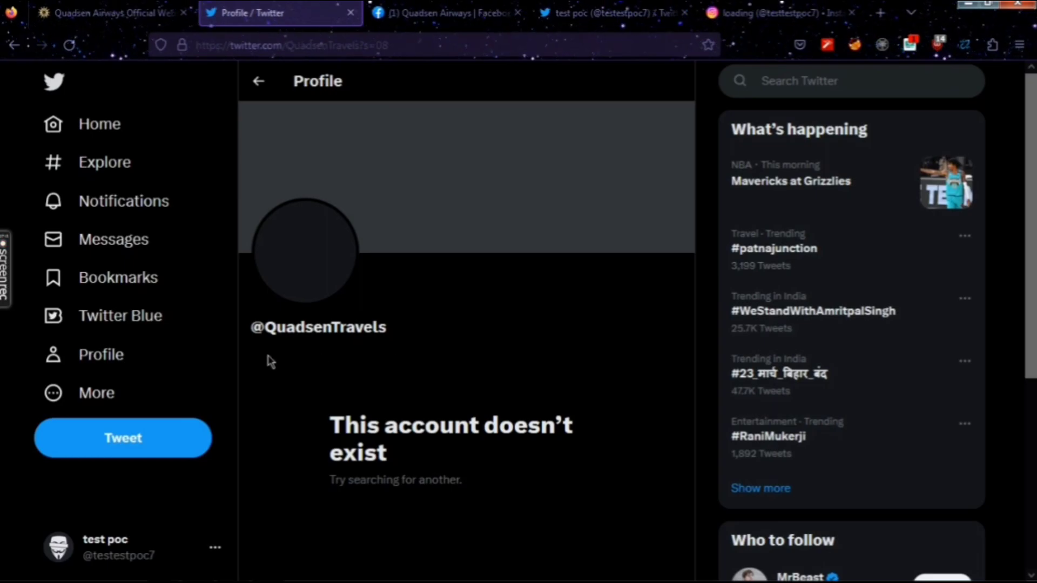
{"action": "left_click", "coordinate": [155, 20]}
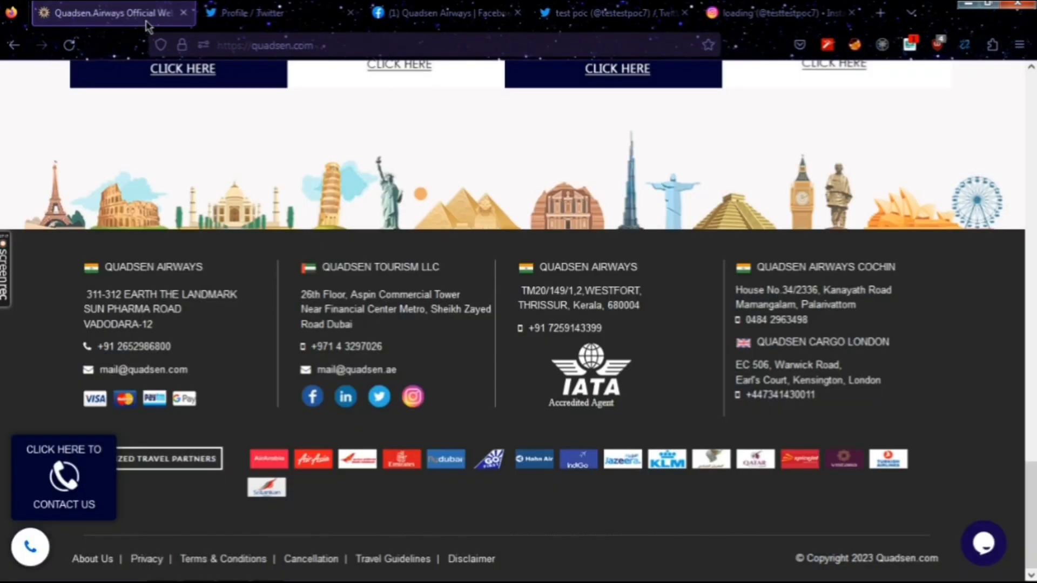
{"action": "left_click", "coordinate": [416, 406]}
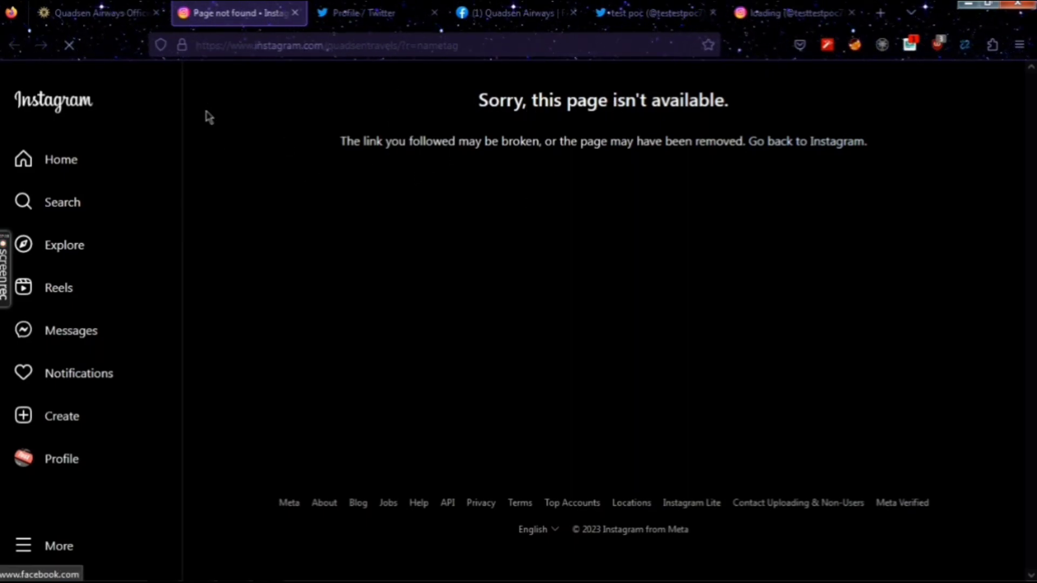
{"action": "left_click", "coordinate": [56, 12]}
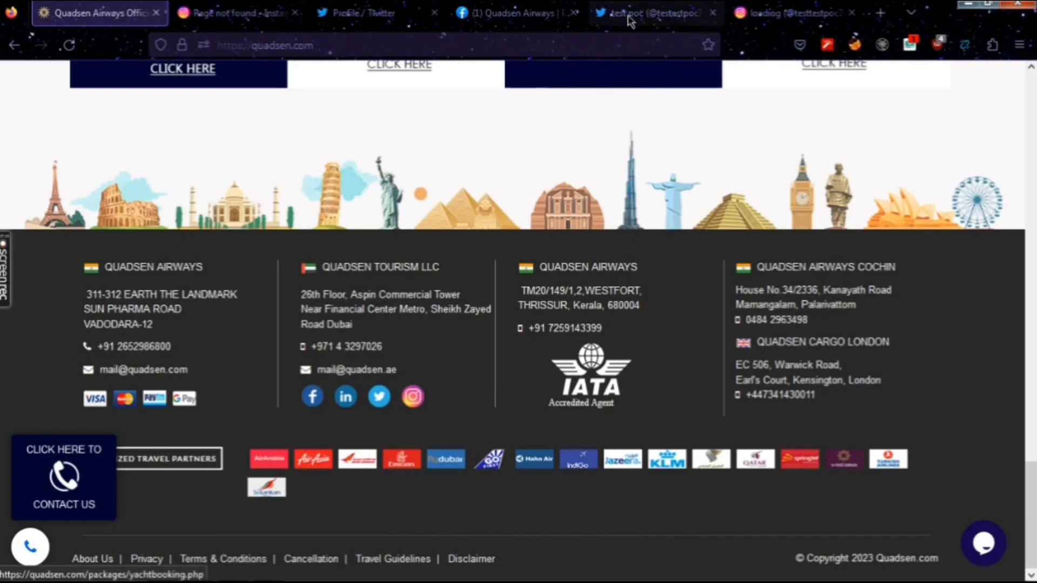
- Switch to the test account's Twitter profile and open its account information settings
{"action": "left_click", "coordinate": [653, 12]}
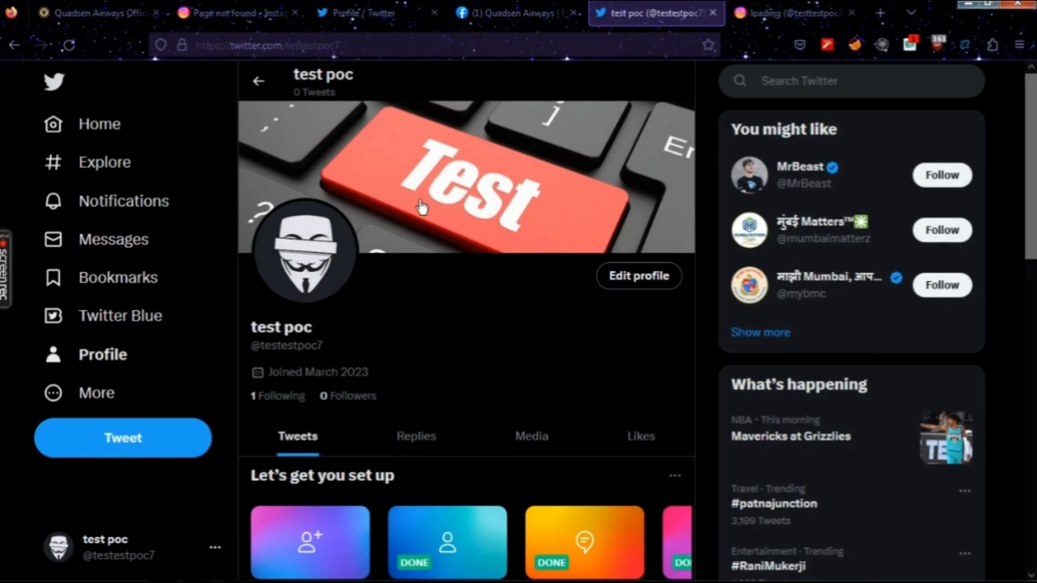
{"action": "left_click", "coordinate": [94, 393]}
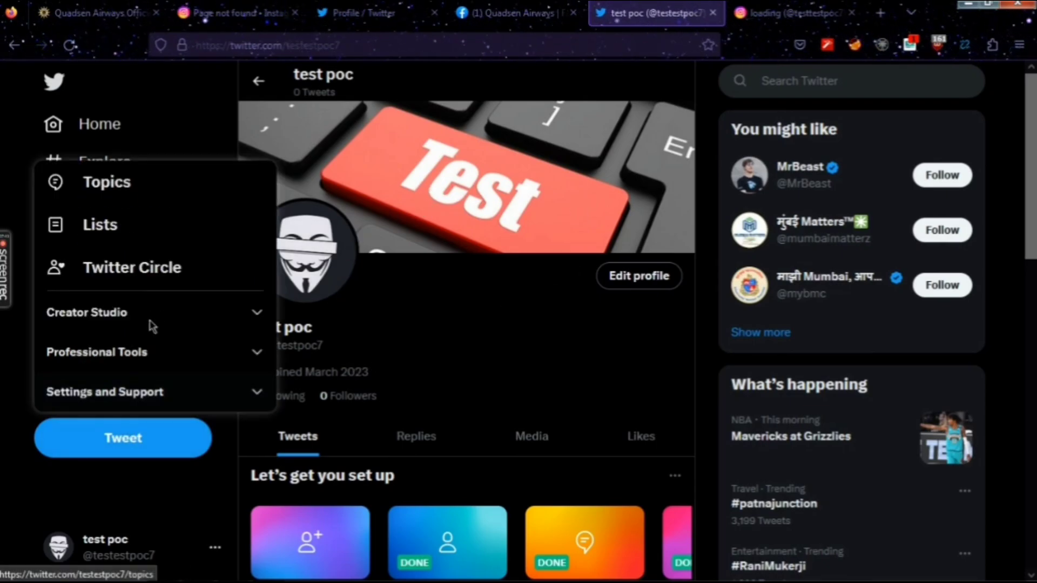
{"action": "left_click", "coordinate": [135, 392]}
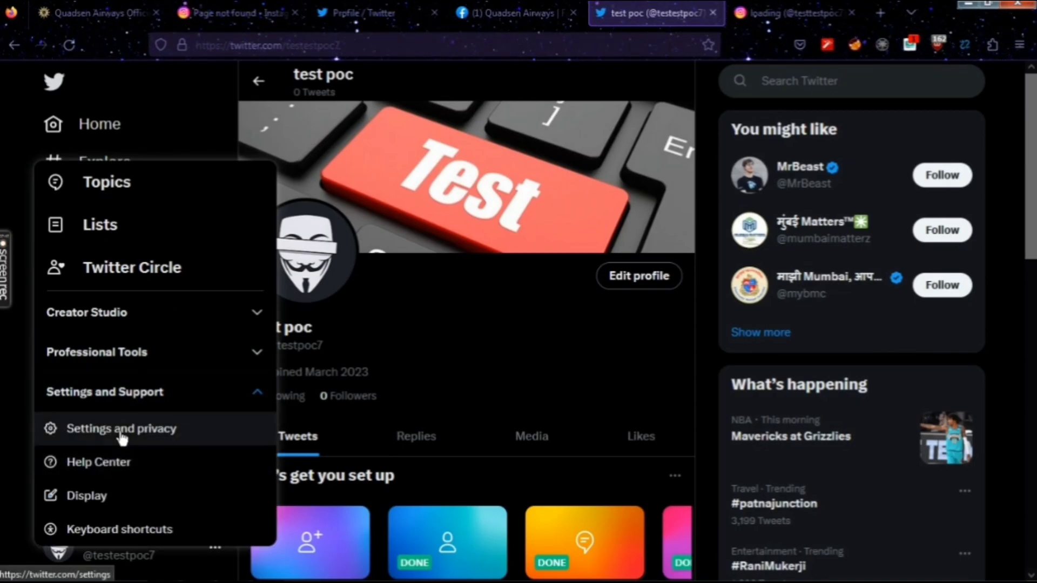
{"action": "left_click", "coordinate": [89, 429]}
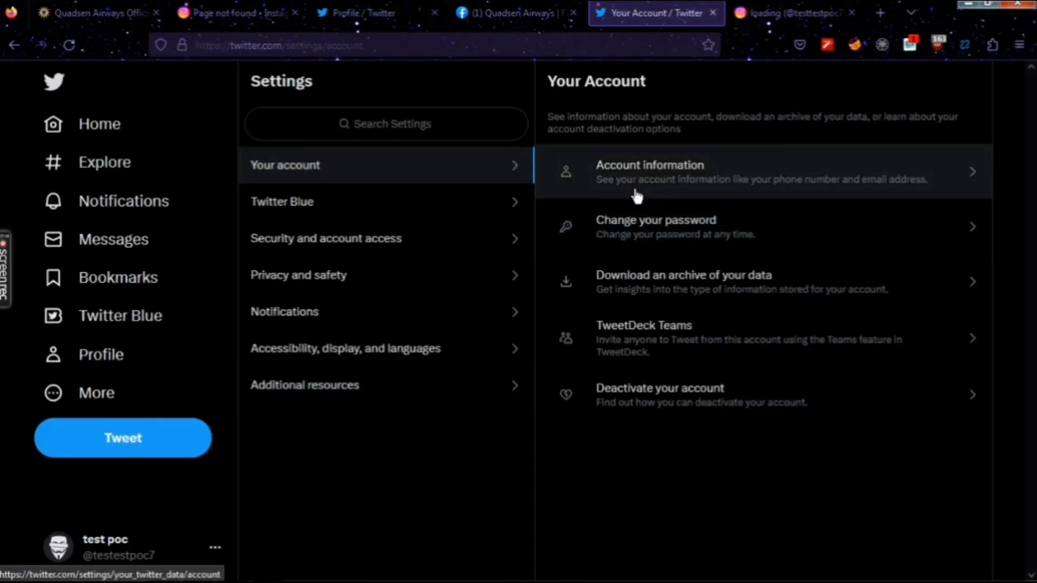
{"action": "left_click", "coordinate": [633, 183]}
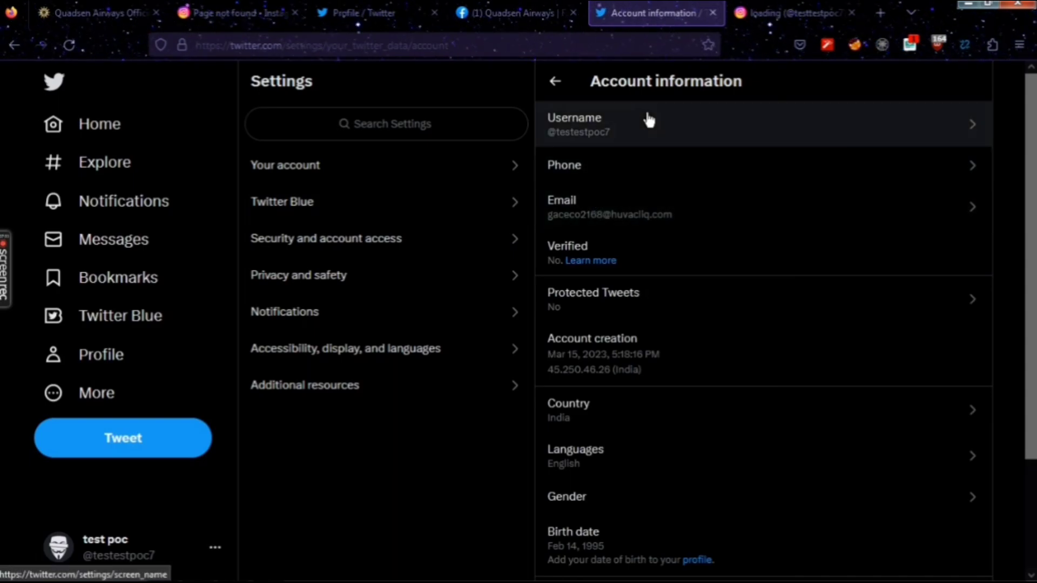
- Change the Twitter account's username to quadsentravels and save it
{"action": "left_click", "coordinate": [647, 127]}
{"action": "left_click_drag", "start_coordinate": [660, 142], "coordinate": [551, 142]}
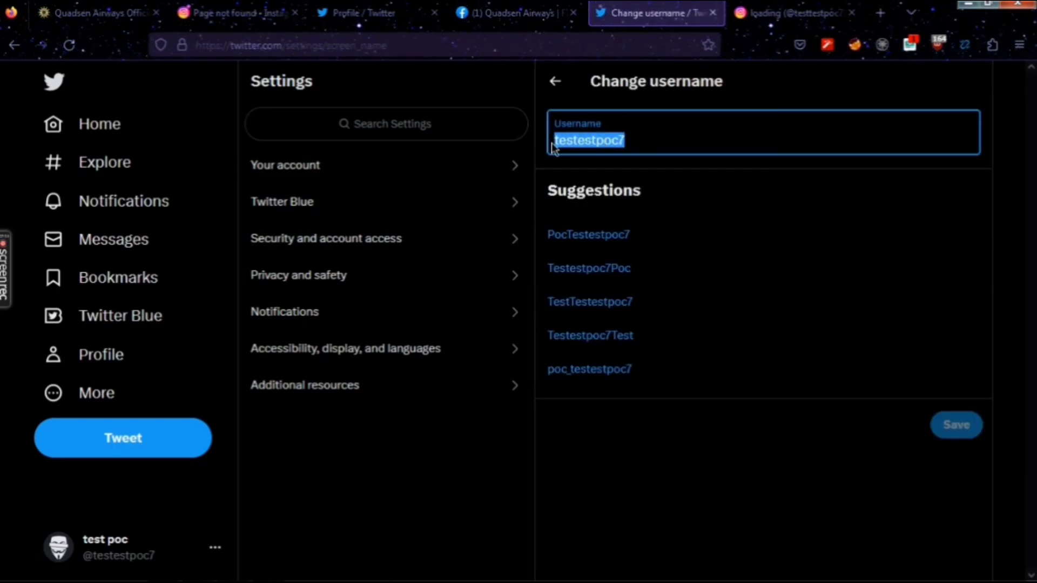
{"action": "type", "text": "quadsentravels"}
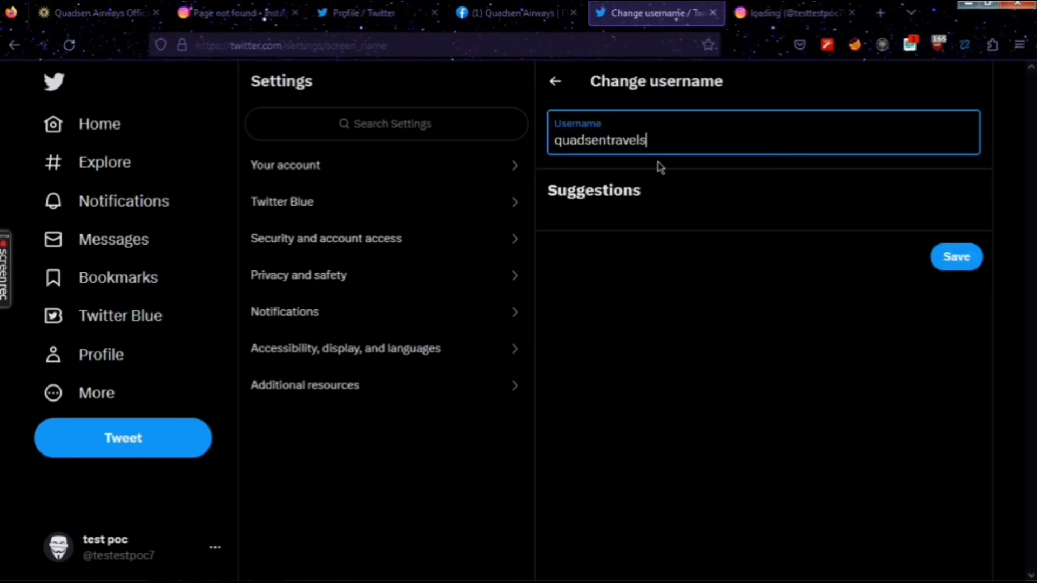
{"action": "left_click", "coordinate": [940, 257]}
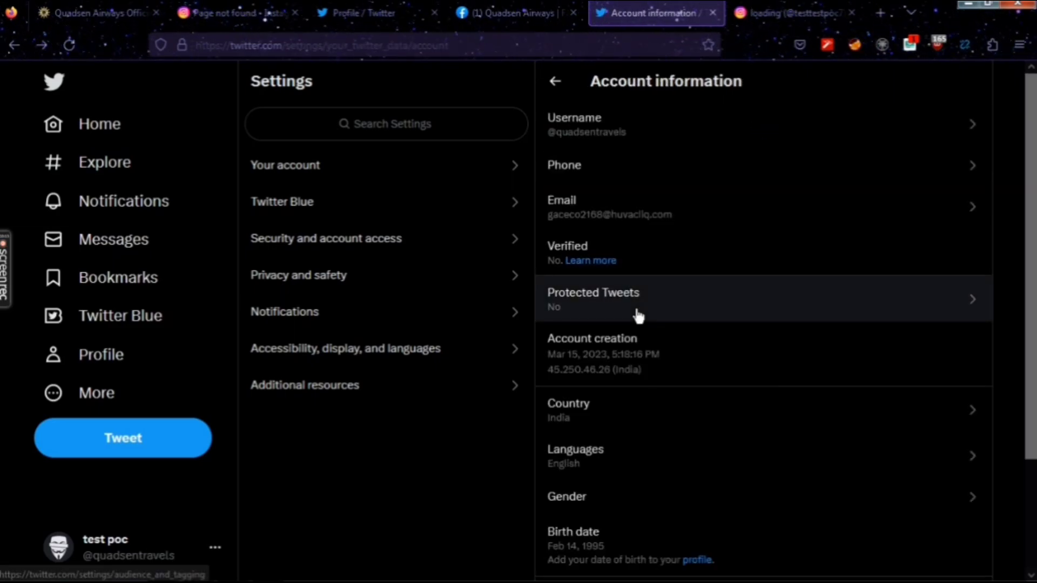
- View the test account's Twitter profile, follow the Quadsen footer's Twitter link again, and examine the profile it leads to
{"action": "left_click", "coordinate": [93, 369]}
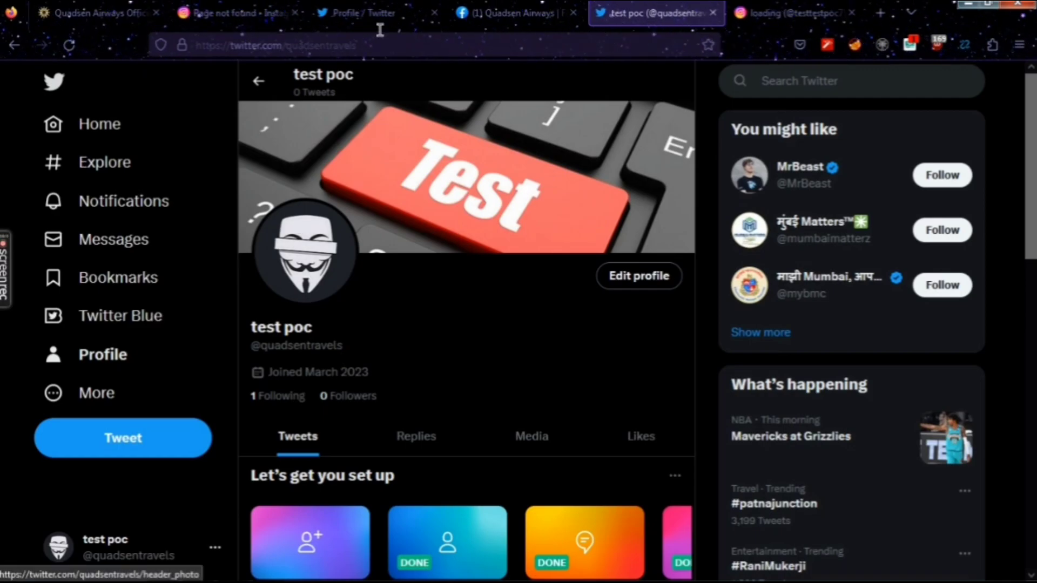
{"action": "left_click", "coordinate": [133, 17]}
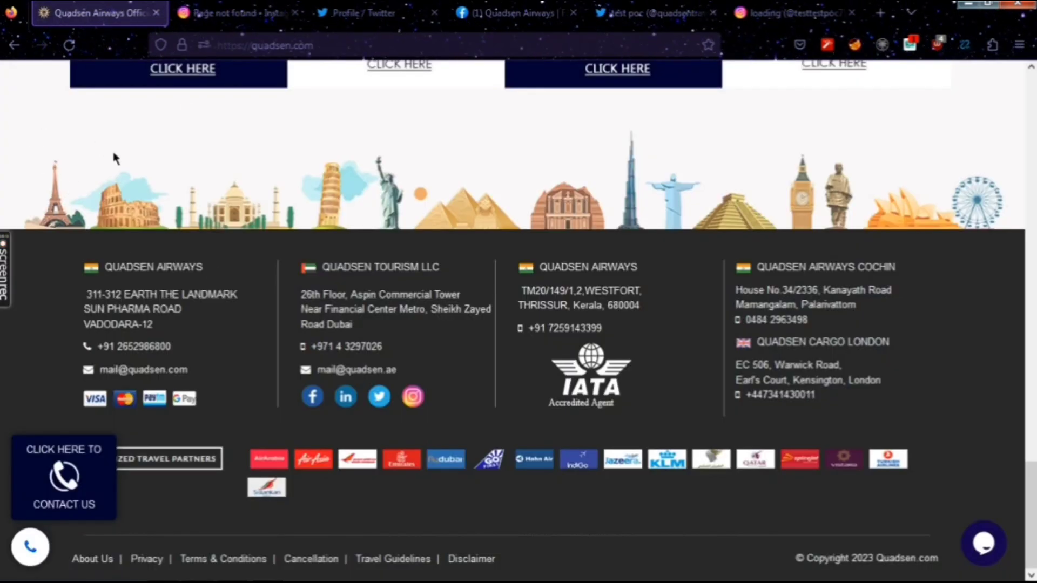
{"action": "left_click", "coordinate": [380, 404]}
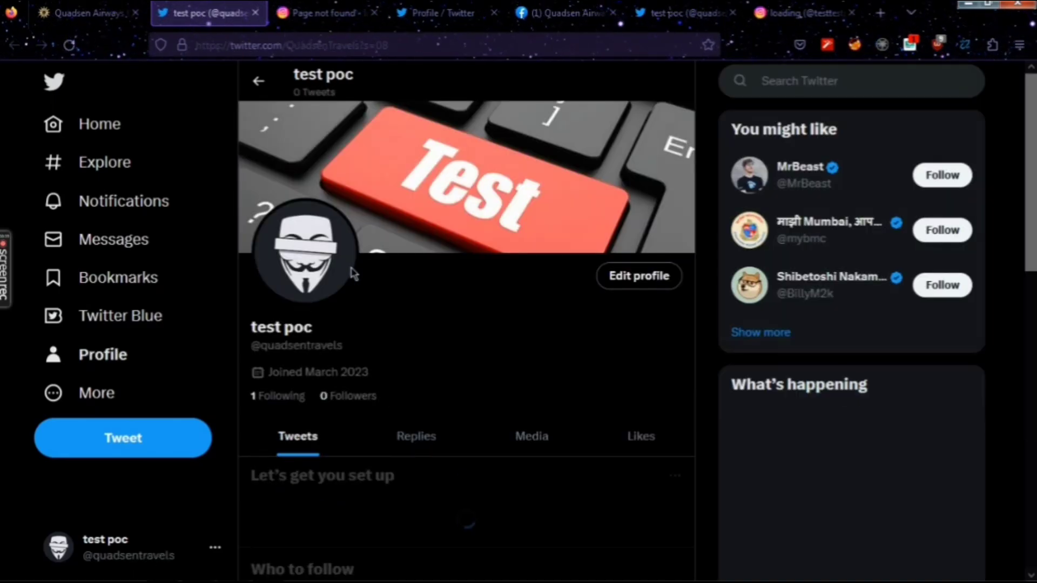
{"action": "left_click", "coordinate": [73, 10]}
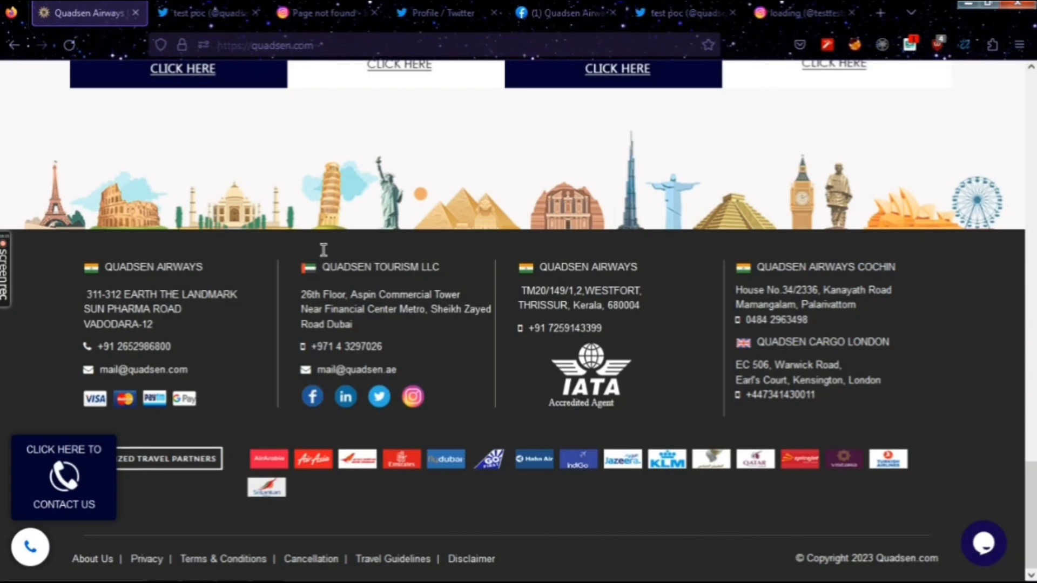
{"action": "left_click", "coordinate": [166, 81]}
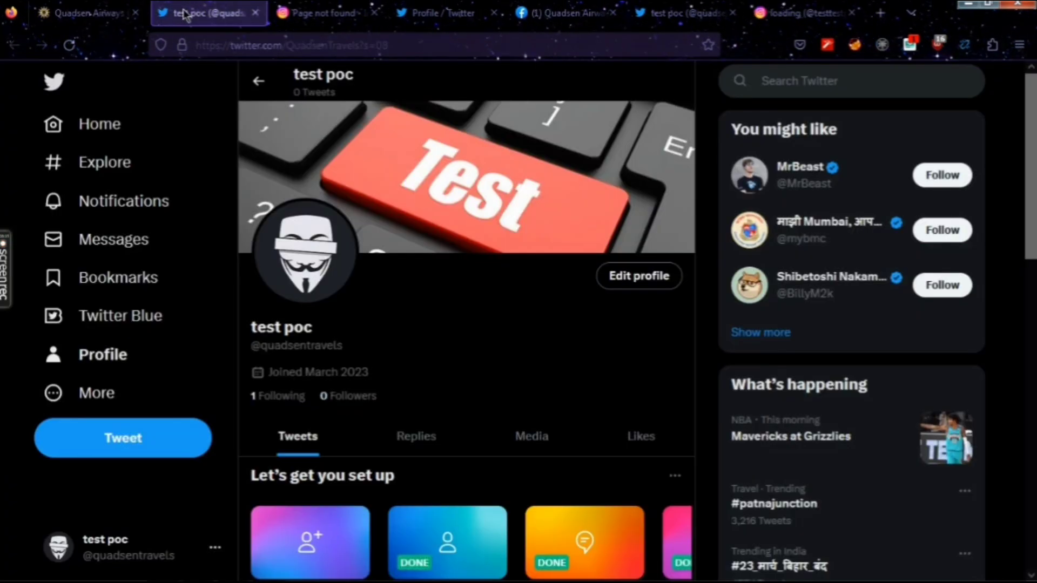
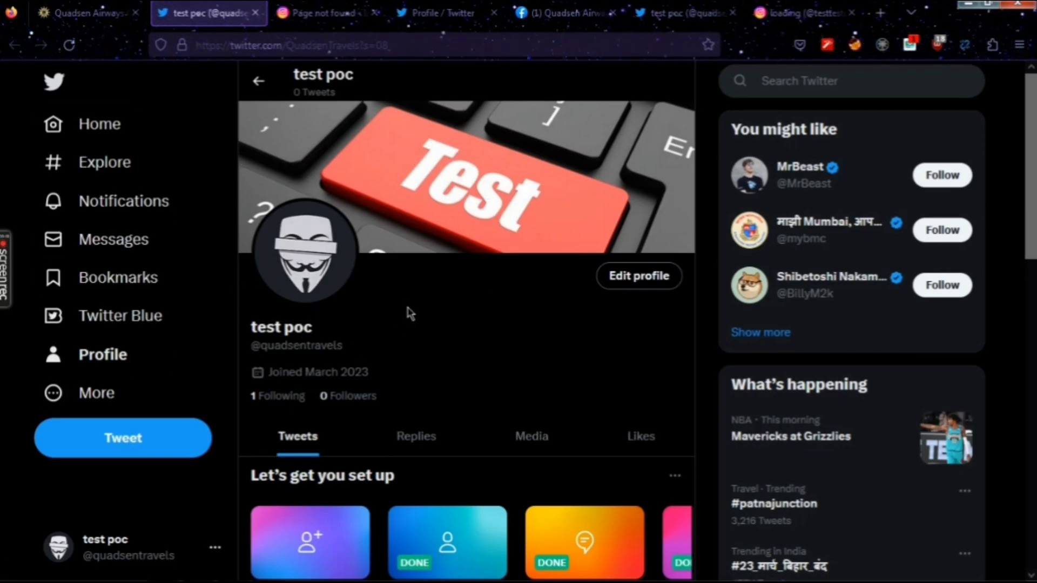
{"action": "scroll", "coordinate": [918, 237], "scroll_direction": "down", "scroll_amount": 6}
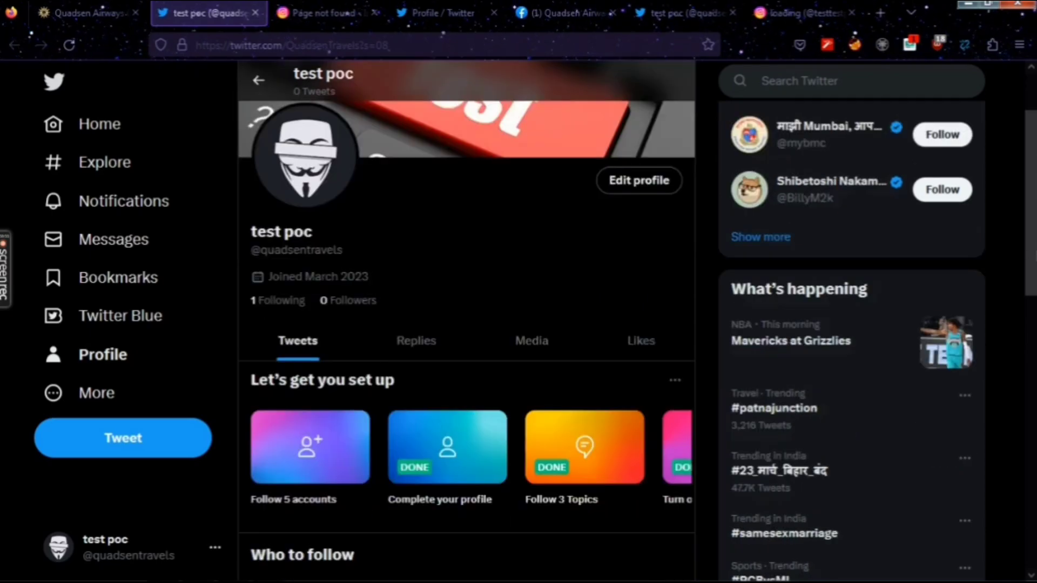
{"action": "scroll", "coordinate": [977, 169], "scroll_direction": "up", "scroll_amount": 8}
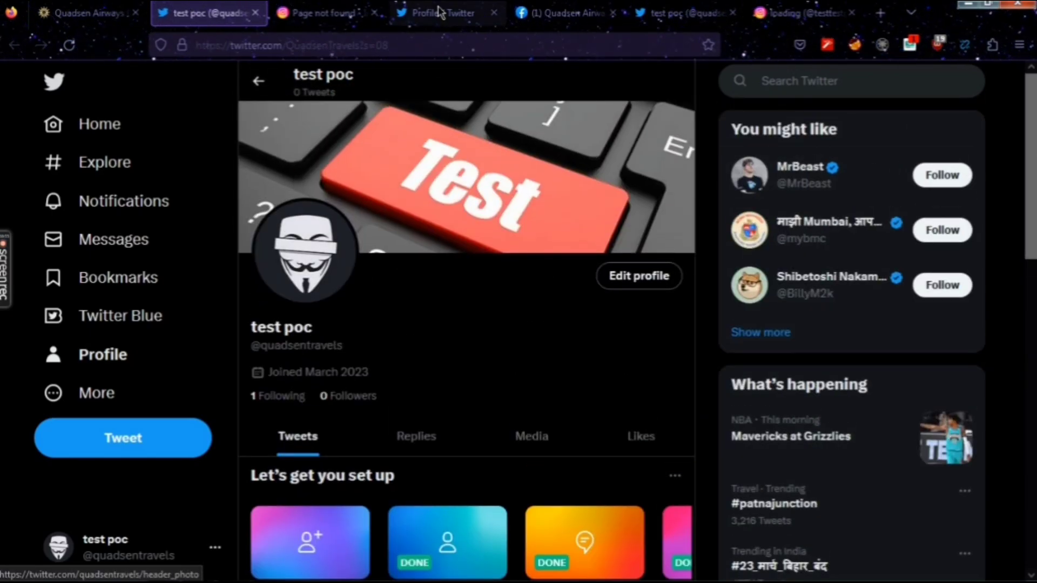
- Switch to the test Instagram account, set its username to quadsentravels in the profile settings, and submit the change
{"action": "left_click", "coordinate": [785, 16]}
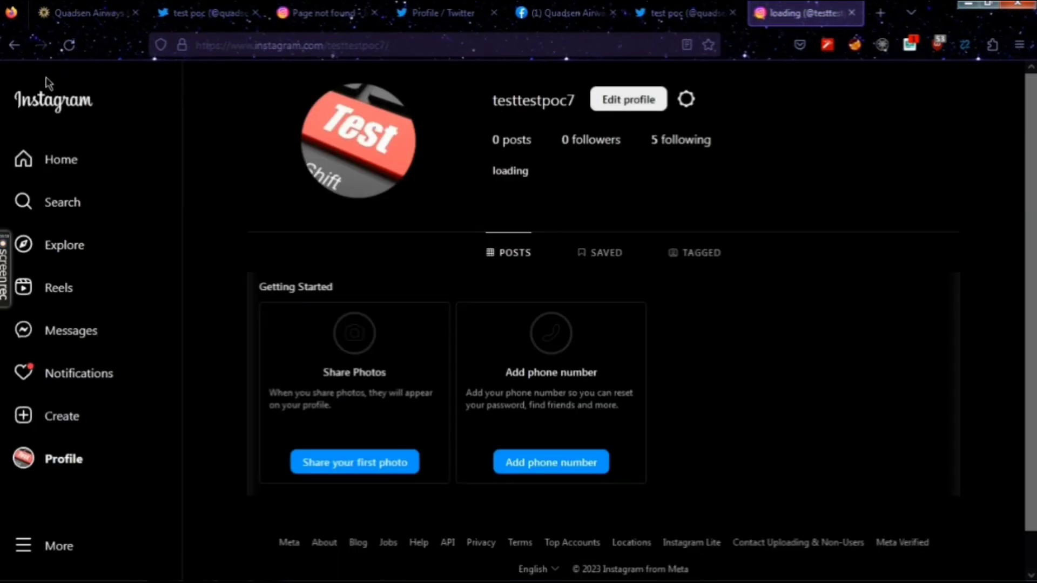
{"action": "left_click", "coordinate": [616, 110]}
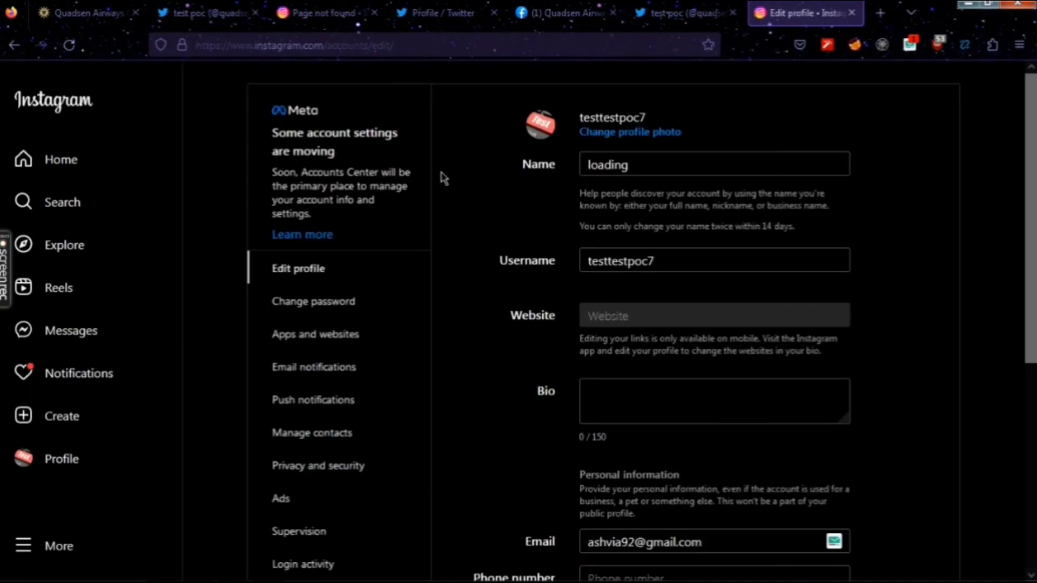
{"action": "left_click_drag", "start_coordinate": [661, 261], "coordinate": [577, 263]}
{"action": "type", "text": "qua"}
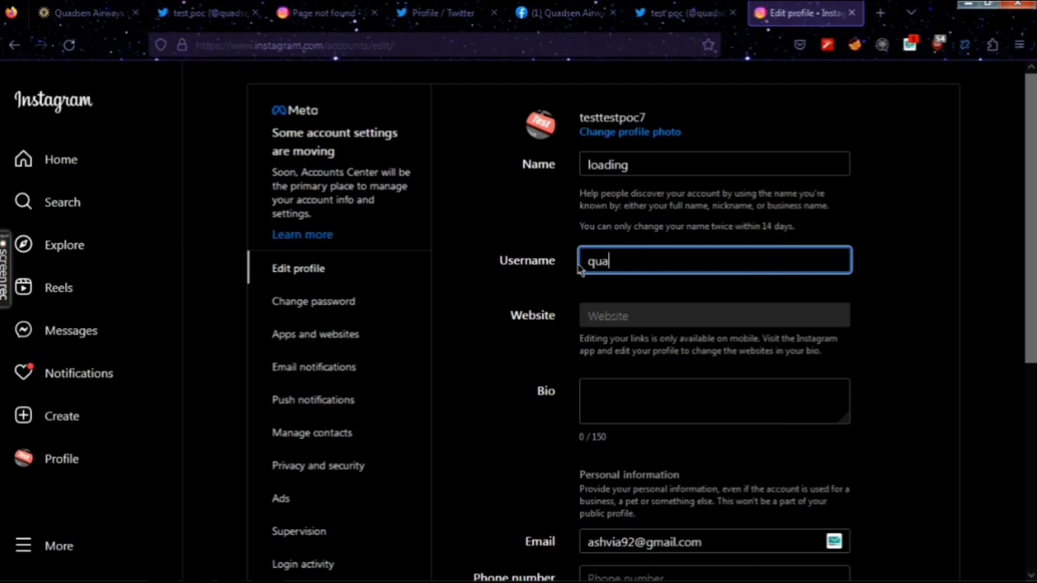
{"action": "type", "text": "dsentravels"}
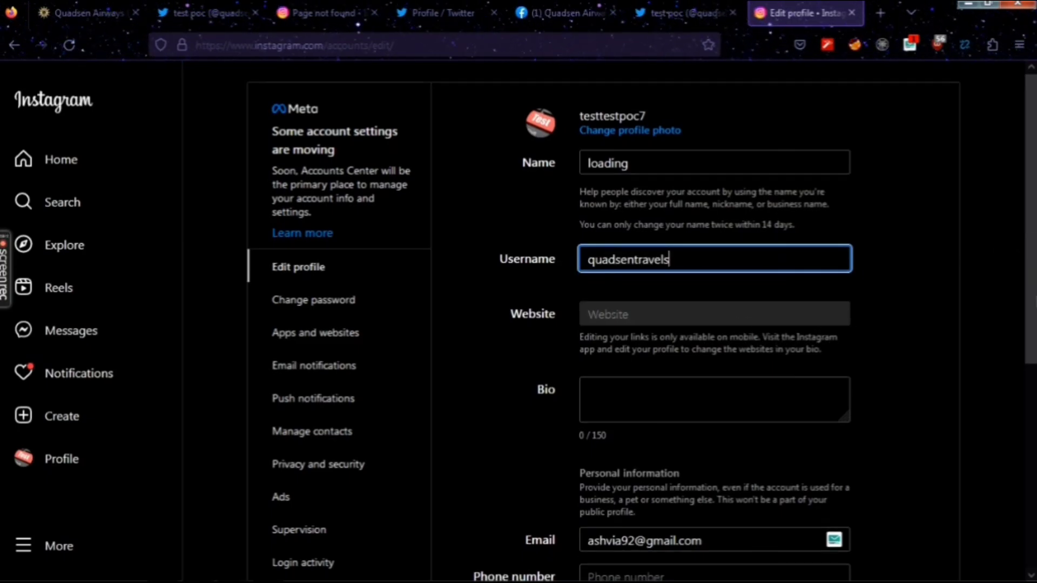
{"action": "scroll", "coordinate": [988, 527], "scroll_direction": "down", "scroll_amount": 5}
{"action": "left_click", "coordinate": [625, 385]}
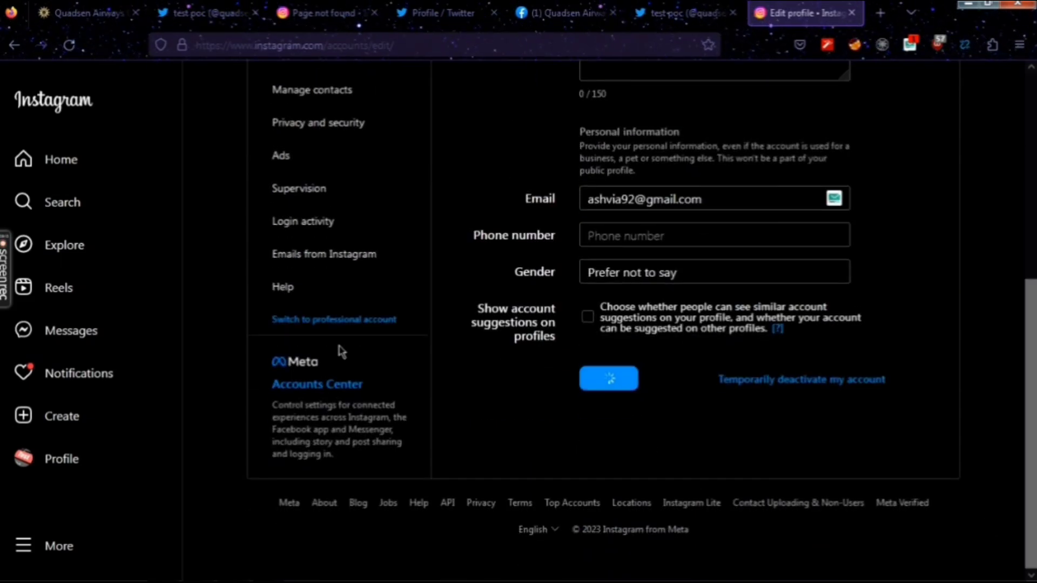
- View the test account's Instagram profile, follow the Quadsen footer's Instagram link again, and examine the username of the profile it leads to
{"action": "left_click", "coordinate": [64, 464]}
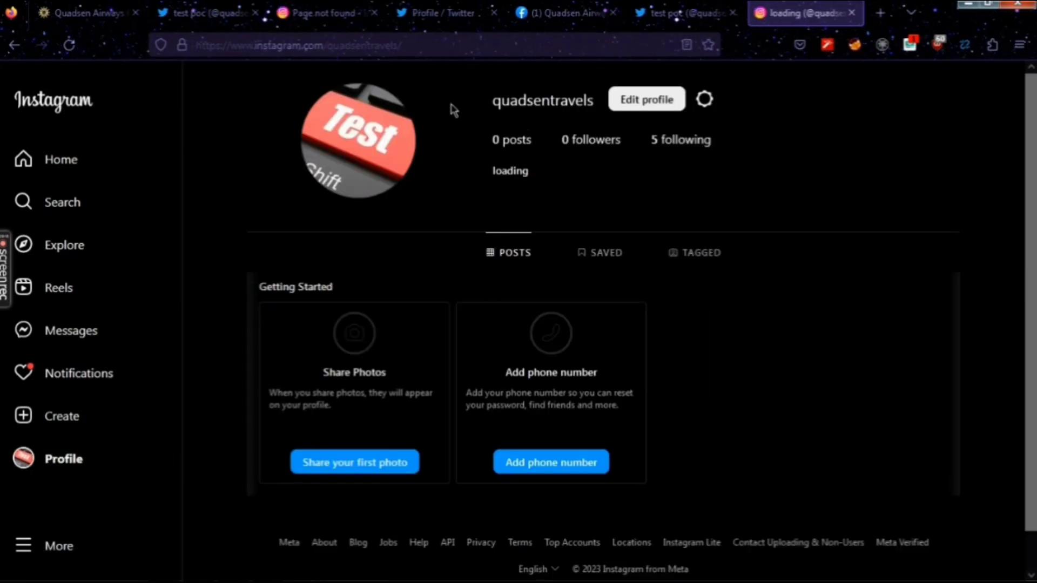
{"action": "left_click", "coordinate": [310, 12]}
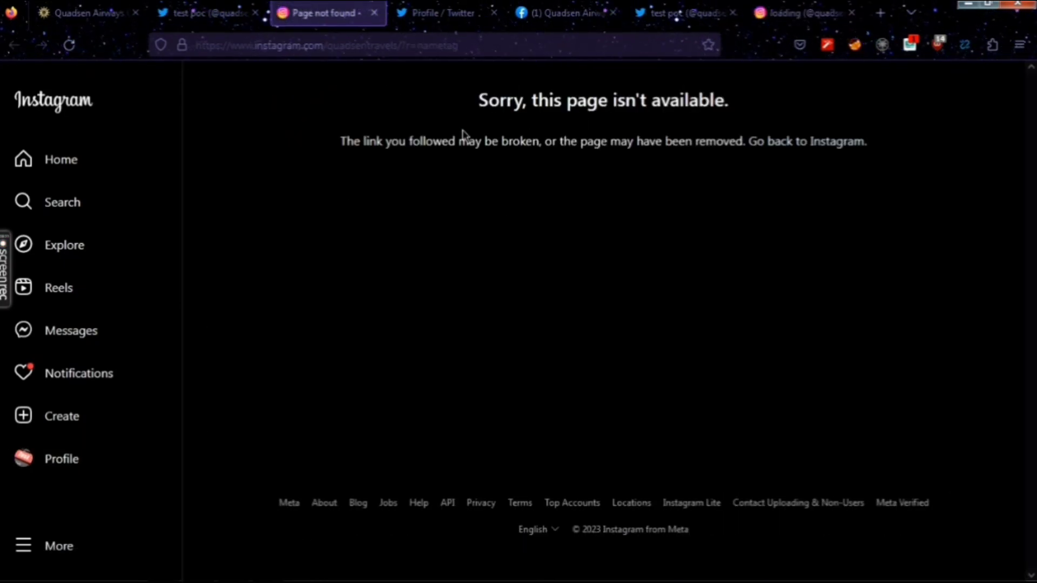
{"action": "left_click", "coordinate": [50, 16]}
{"action": "left_click", "coordinate": [414, 401]}
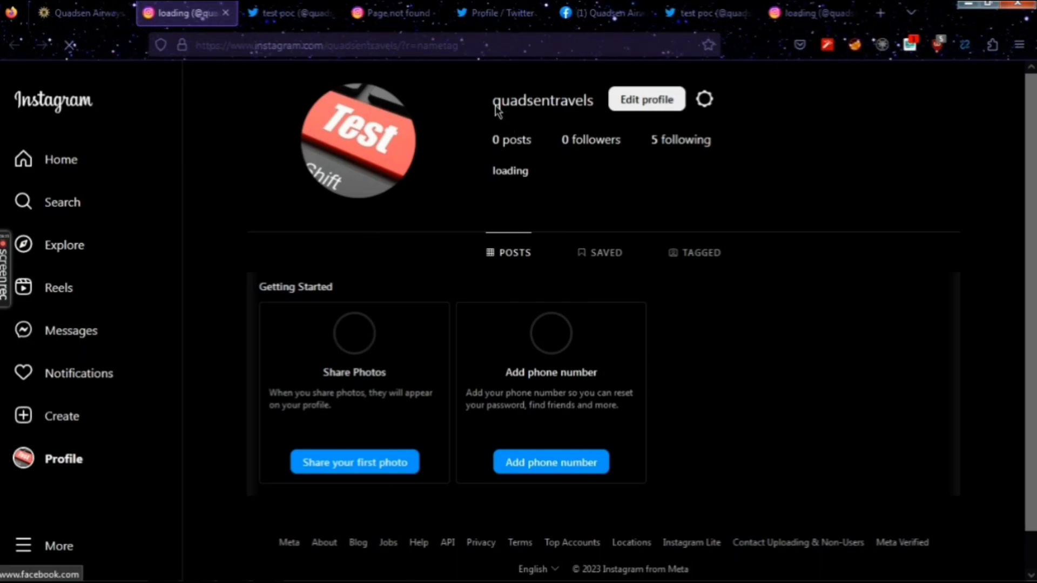
{"action": "left_click_drag", "start_coordinate": [493, 108], "coordinate": [609, 123]}
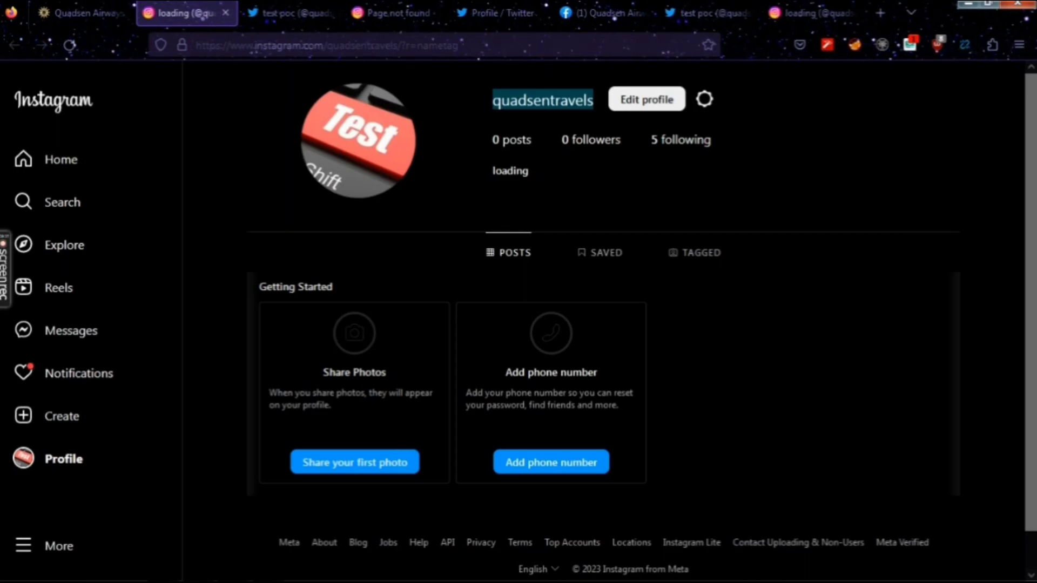
- Return to the top of the Quadsen homepage, switch to the presentation slideshow, and advance past the References slide to the closing slide
{"action": "left_click", "coordinate": [76, 13]}
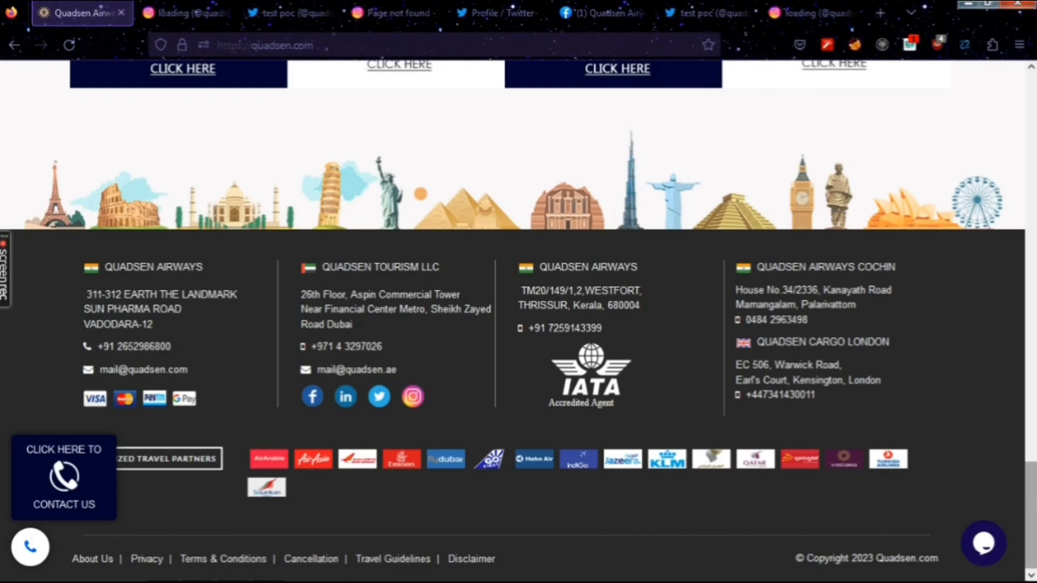
{"action": "left_click_drag", "start_coordinate": [1030, 483], "coordinate": [1029, 81]}
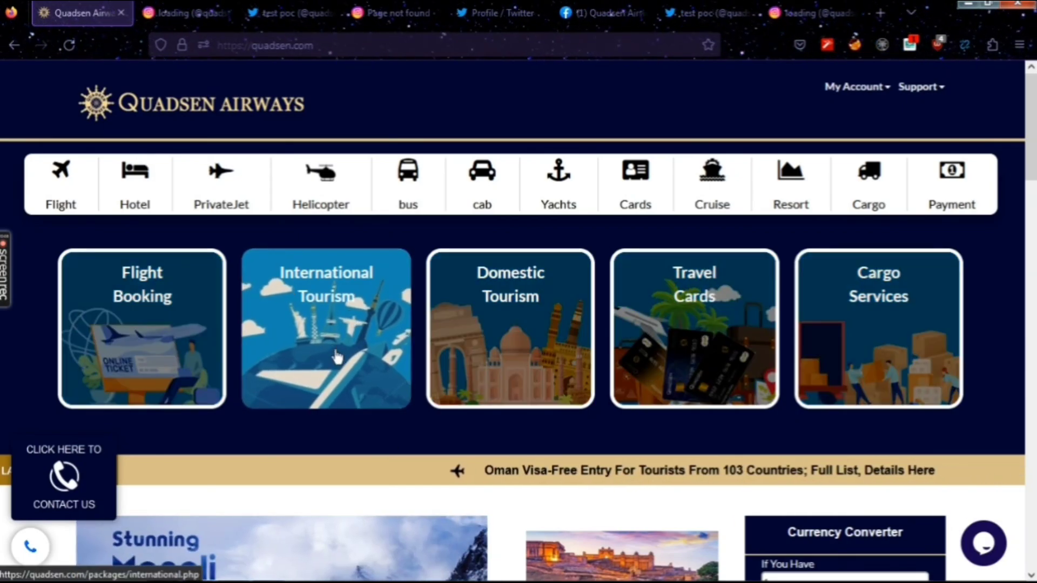
{"action": "key", "text": "alt+Tab"}
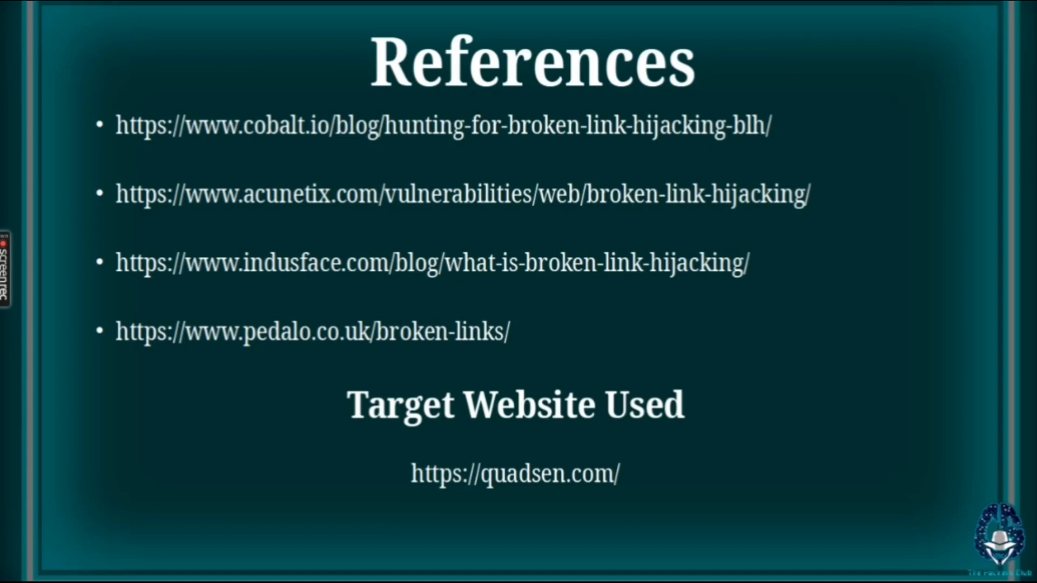
{"action": "key", "text": "Right"}
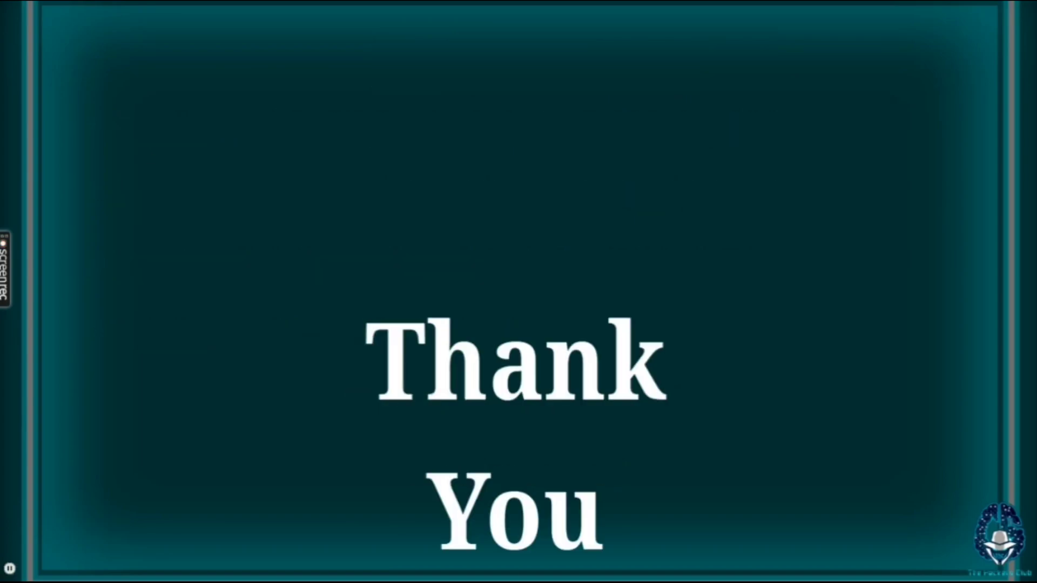